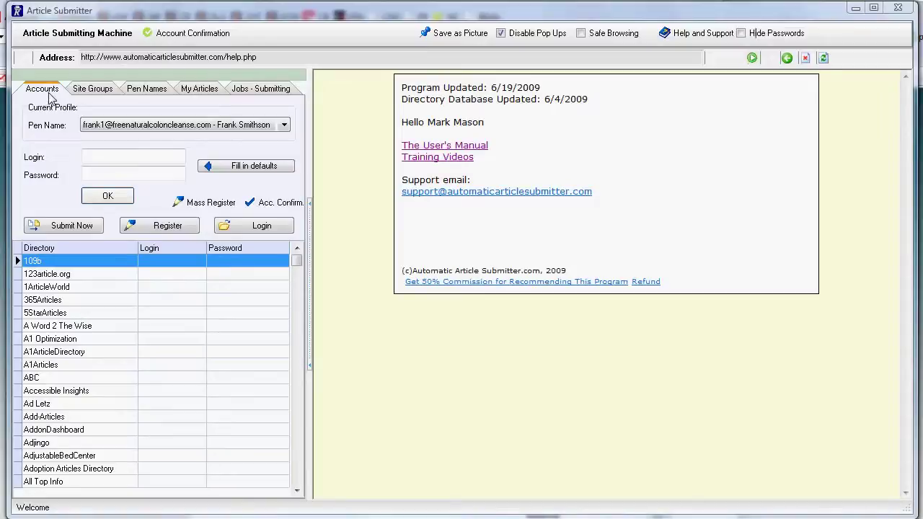
Scroll through the Accounts directory list, which has no logins yet for the chosen pen name
drag(297, 263, 299, 340)
Sort the 307 Site Groups directories by Pagerank, then Alexa rank, and bring up the Pen Names list
click(87, 92)
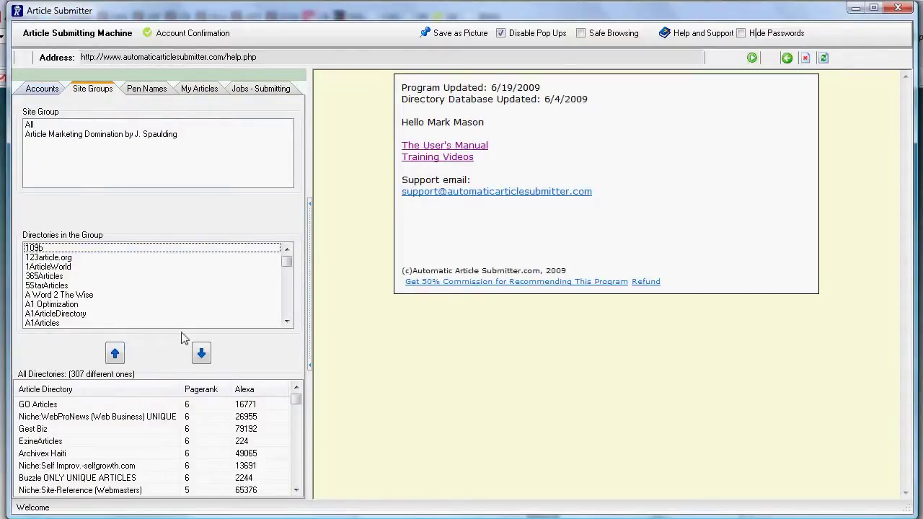
mouse_move(298, 408)
mouse_down()
mouse_move(297, 425)
mouse_move(297, 404)
mouse_move(310, 400)
mouse_up()
click(195, 393)
click(245, 391)
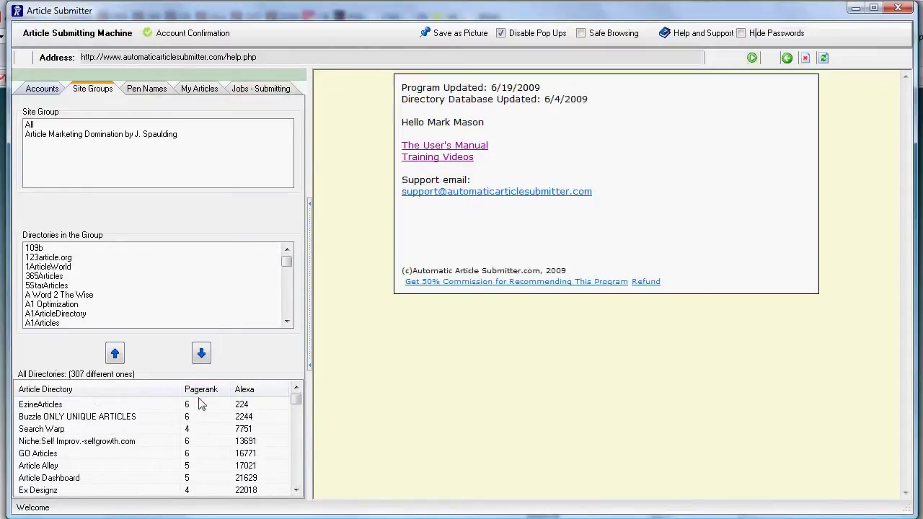
click(148, 92)
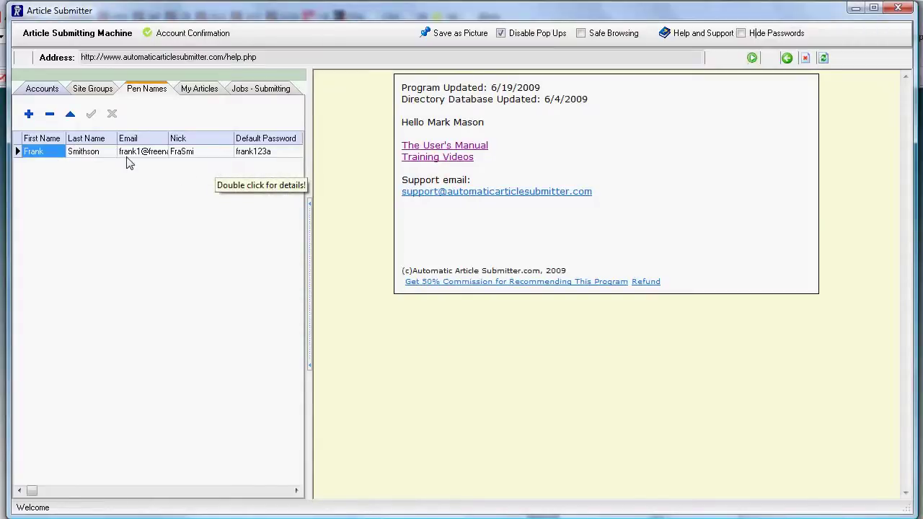
click(204, 94)
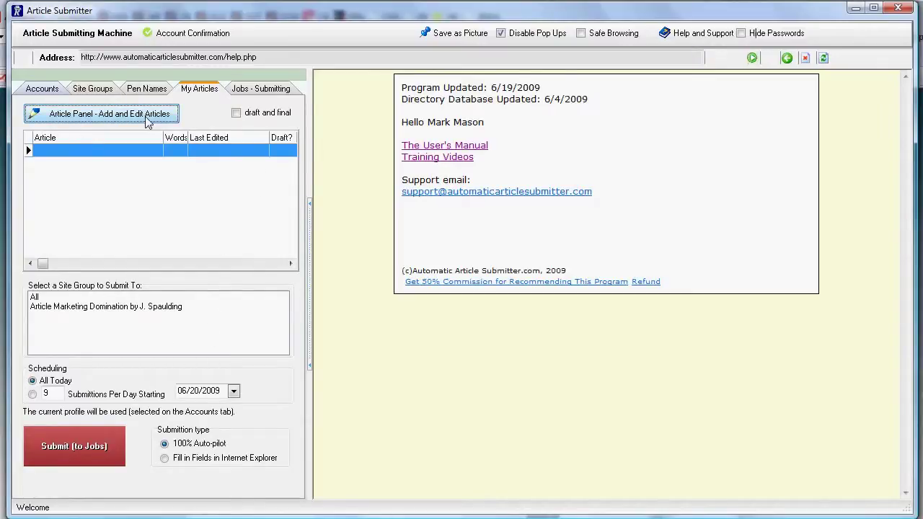
click(252, 91)
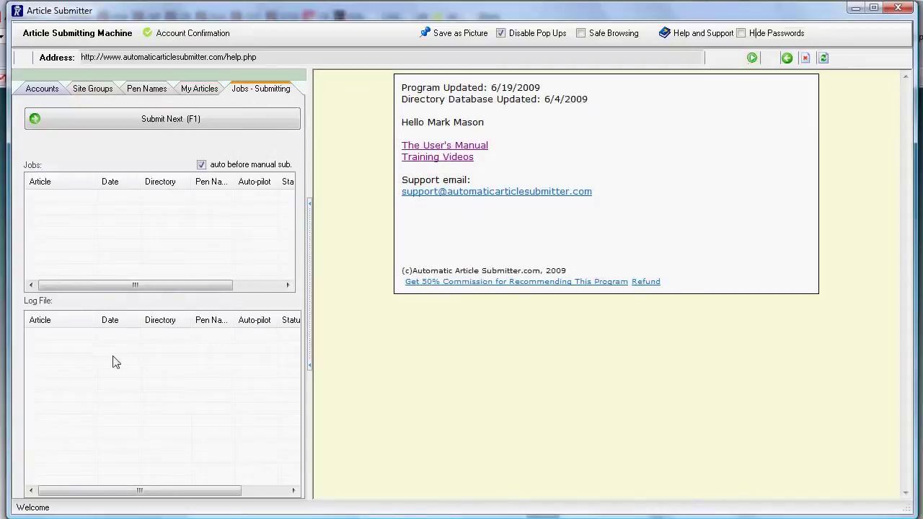
click(45, 92)
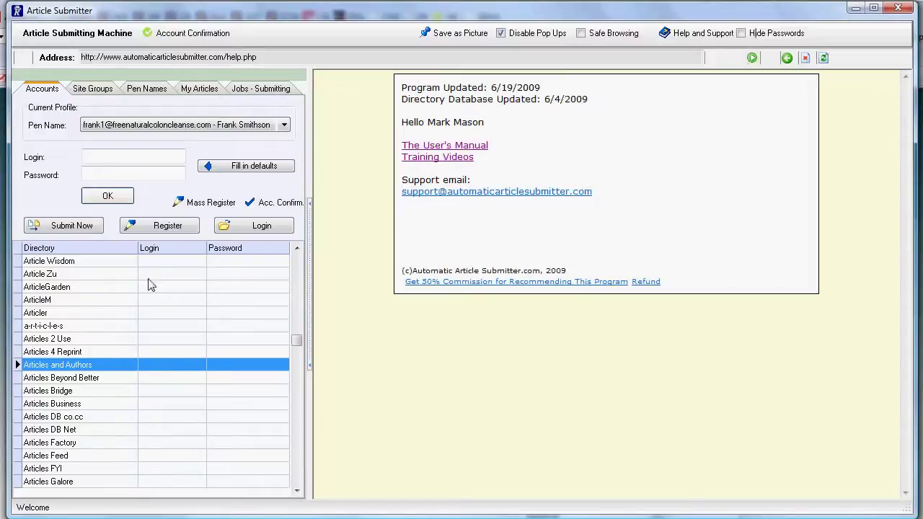
click(146, 90)
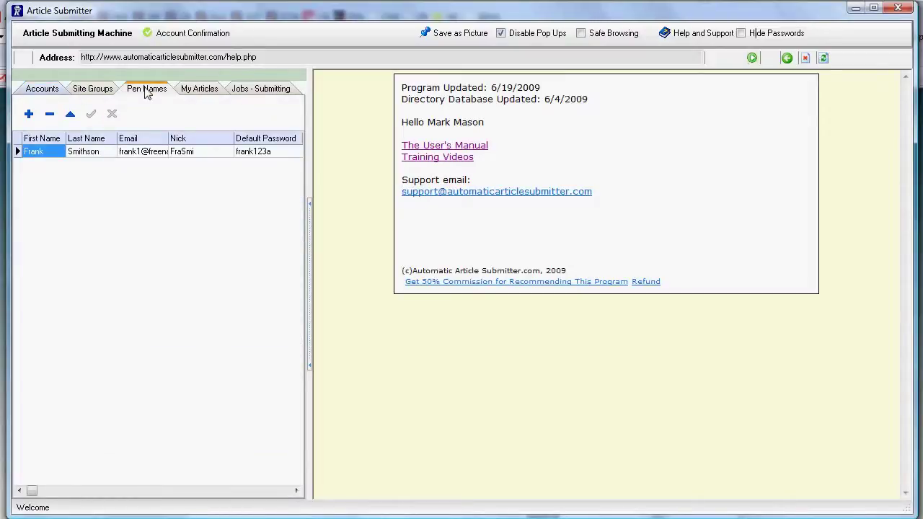
double_click(58, 152)
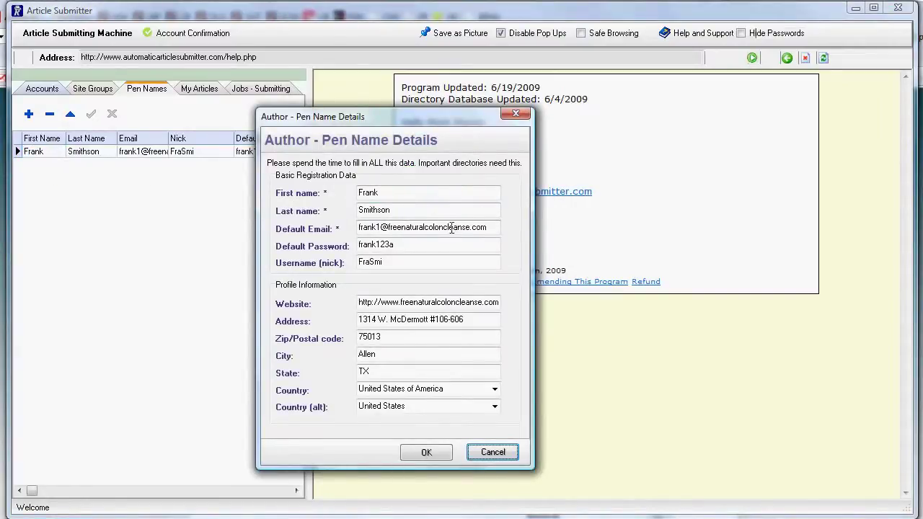
drag(492, 229, 274, 232)
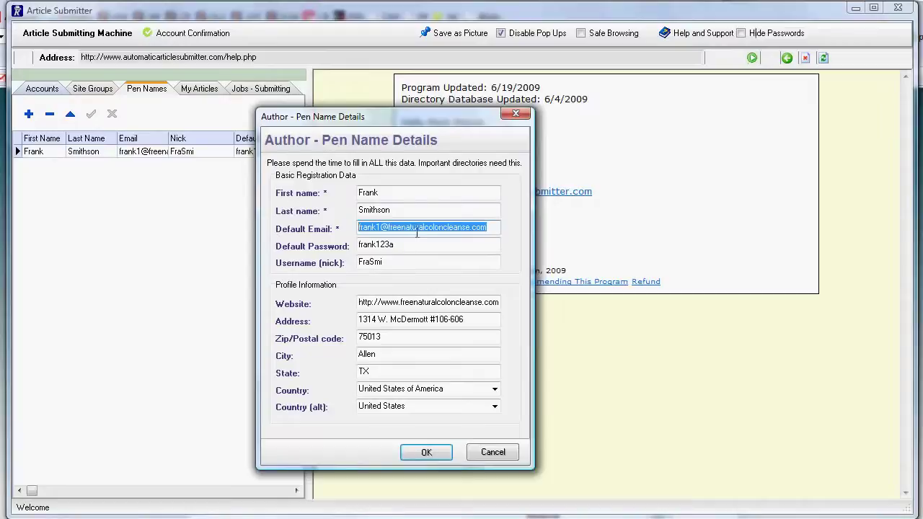
key(Tab)
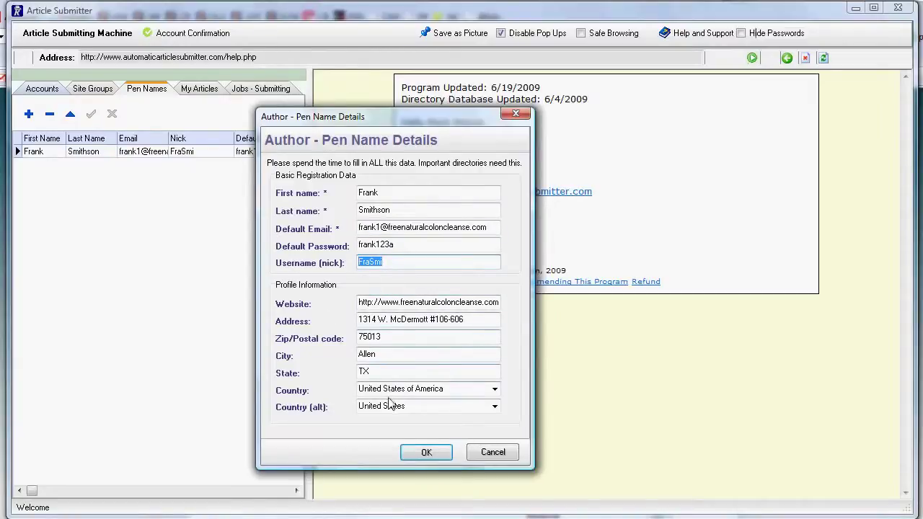
click(380, 264)
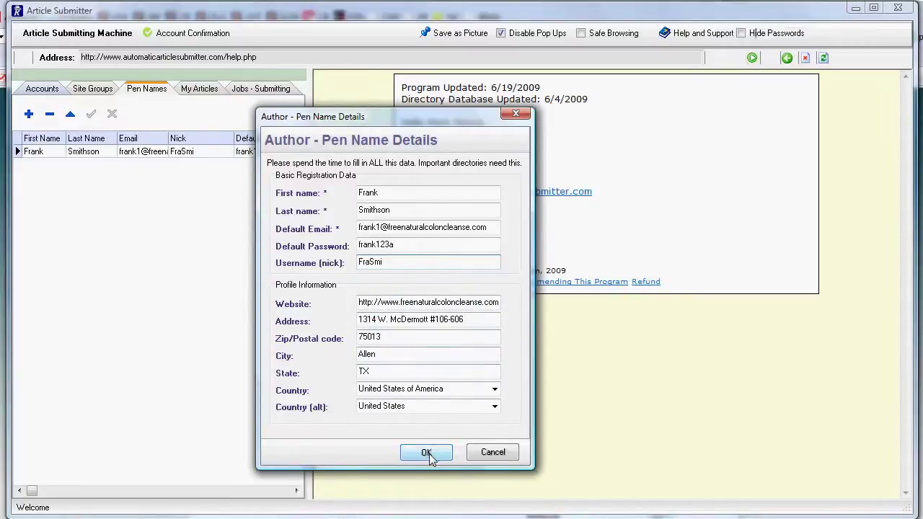
drag(478, 320, 302, 320)
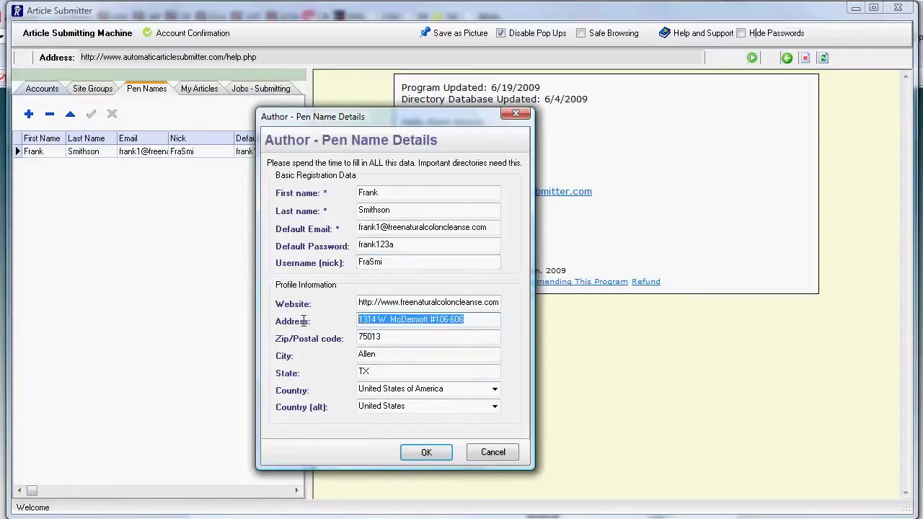
click(444, 456)
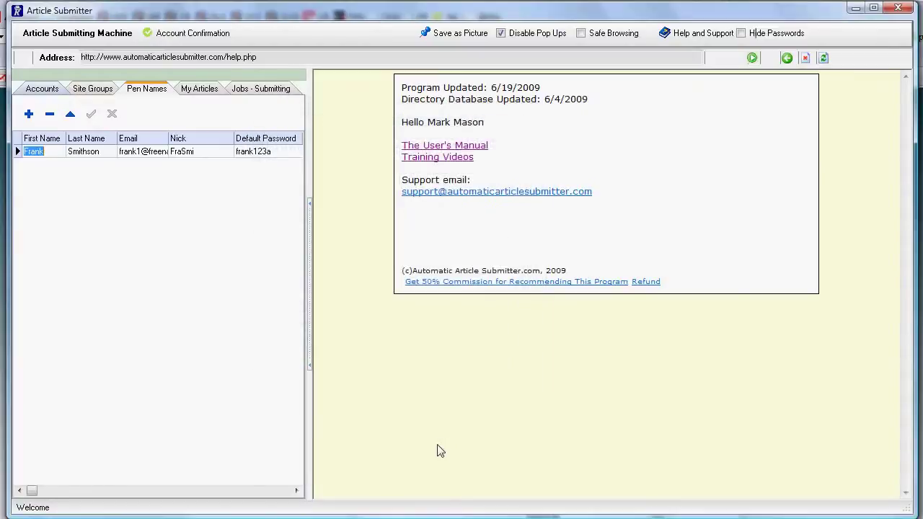
On the Accounts list, select the Article Wisdom directory and start Mass Register for all directories
click(41, 89)
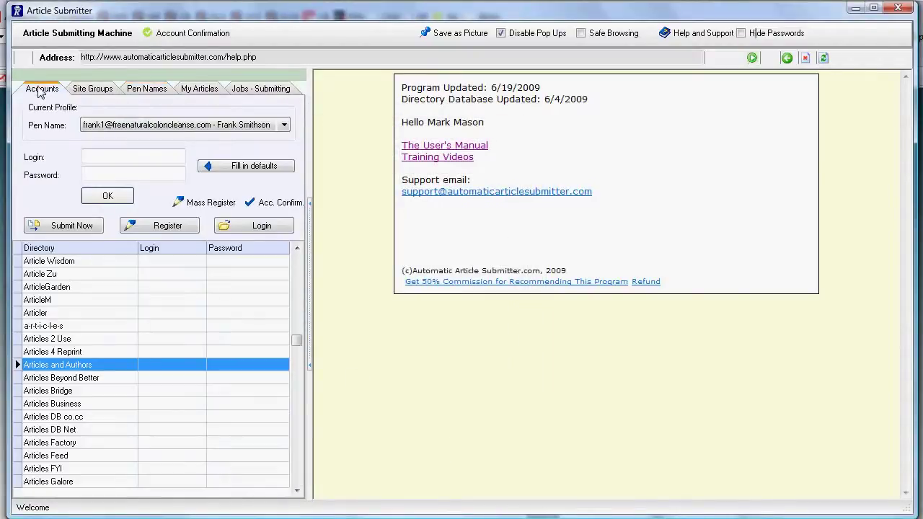
click(74, 263)
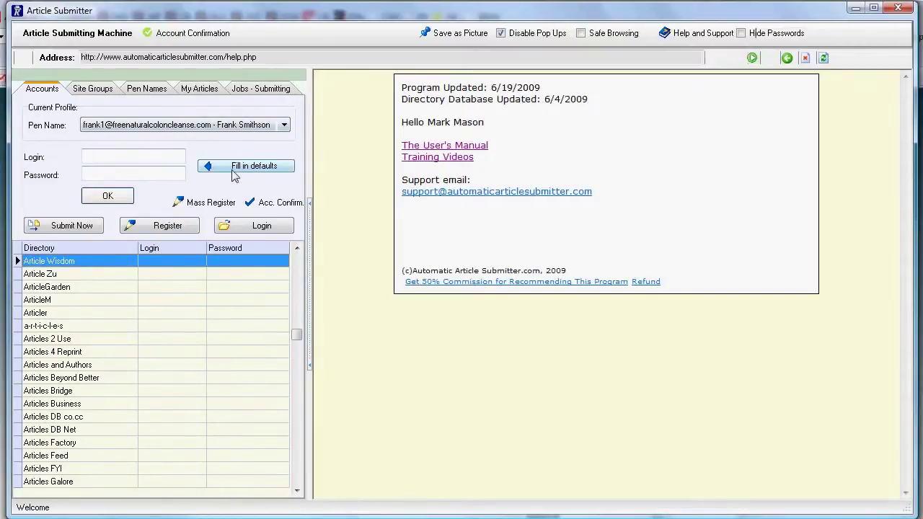
click(193, 206)
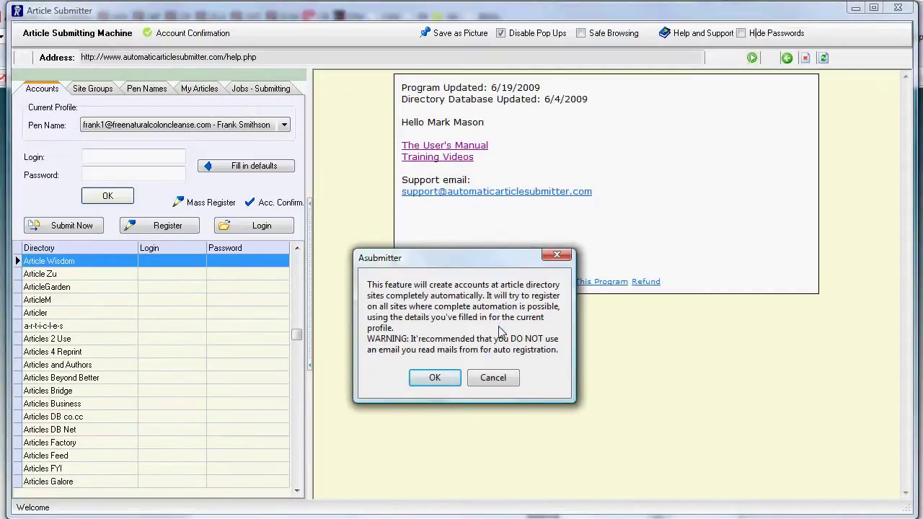
Confirm automatic mass registration so accounts are created across all article directories
click(434, 383)
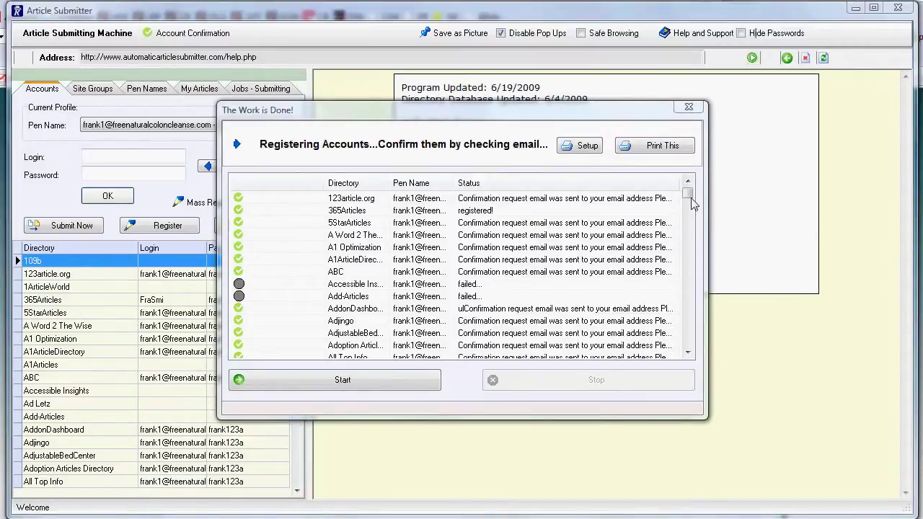
Review the registration results and close The Work is Done! window
drag(689, 193, 690, 212)
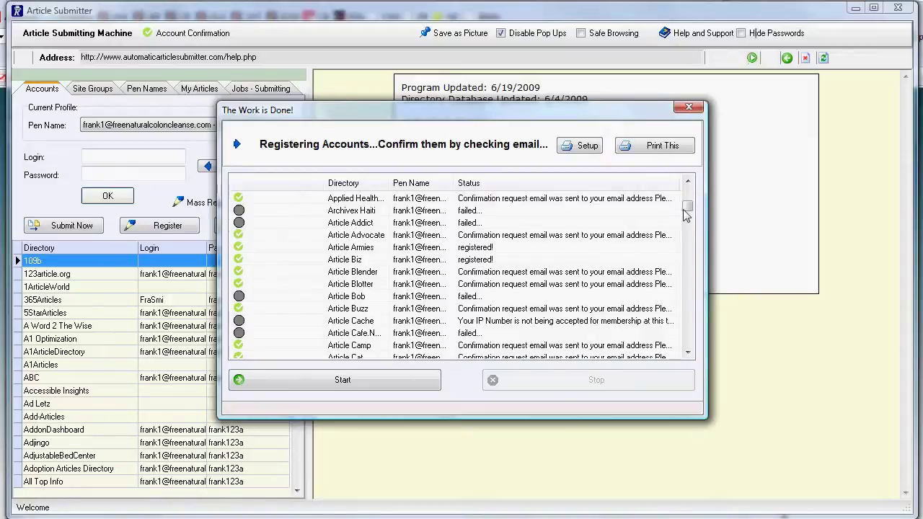
drag(687, 214, 688, 216)
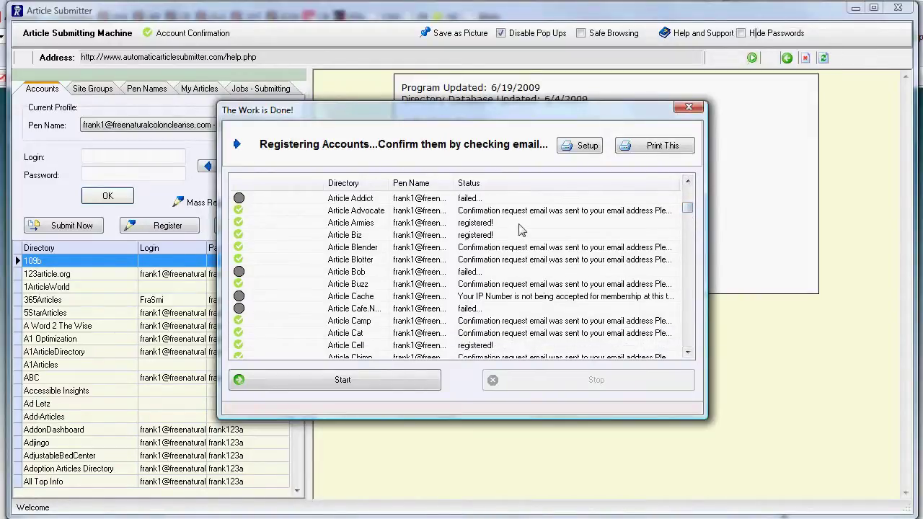
click(689, 107)
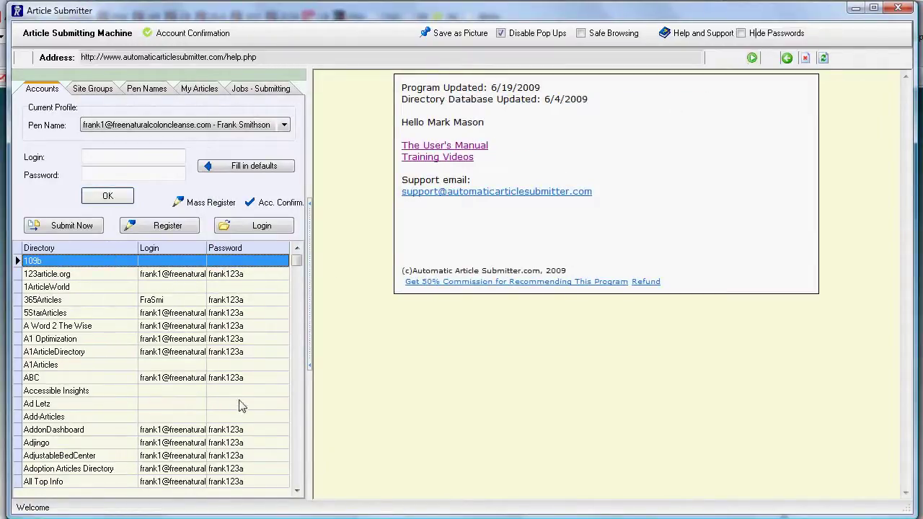
Load the prefilled signup page for the 109b directory
key(Down)
key(Up)
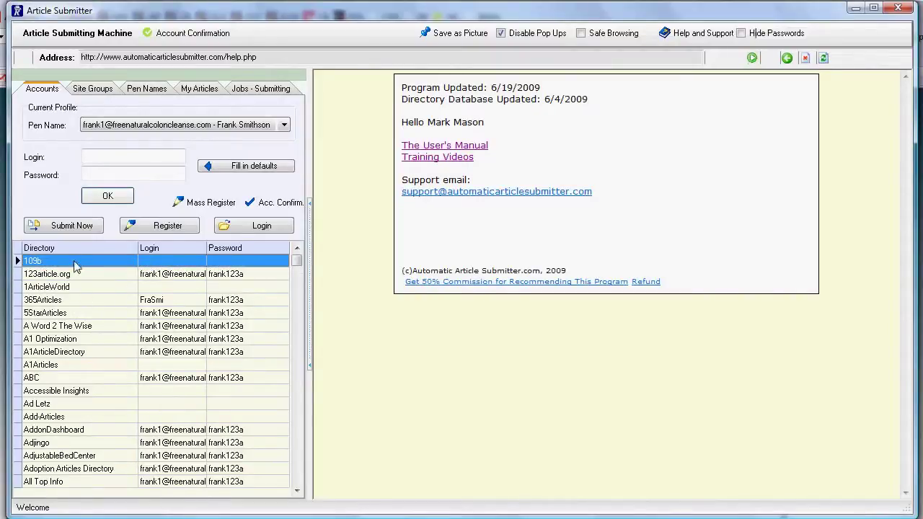
click(142, 228)
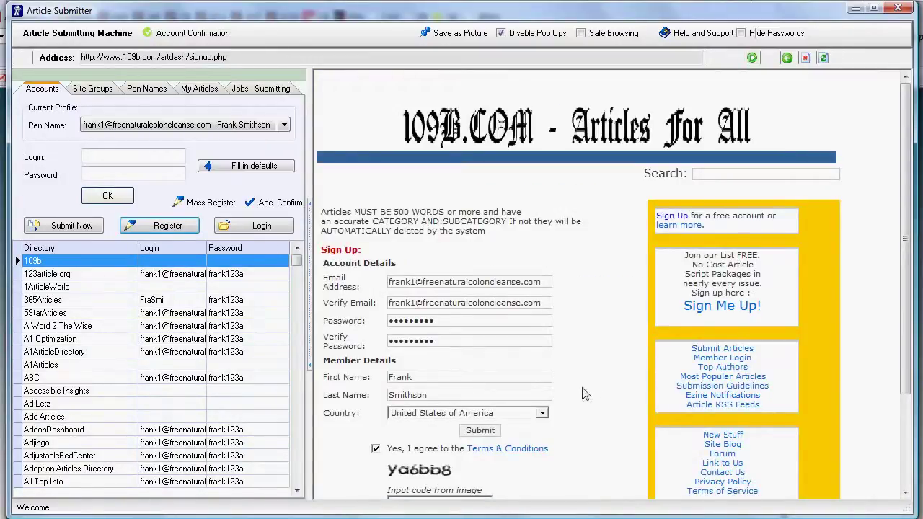
Submit the 109b signup with its verification code and store the default login and password
drag(905, 238, 888, 303)
click(425, 418)
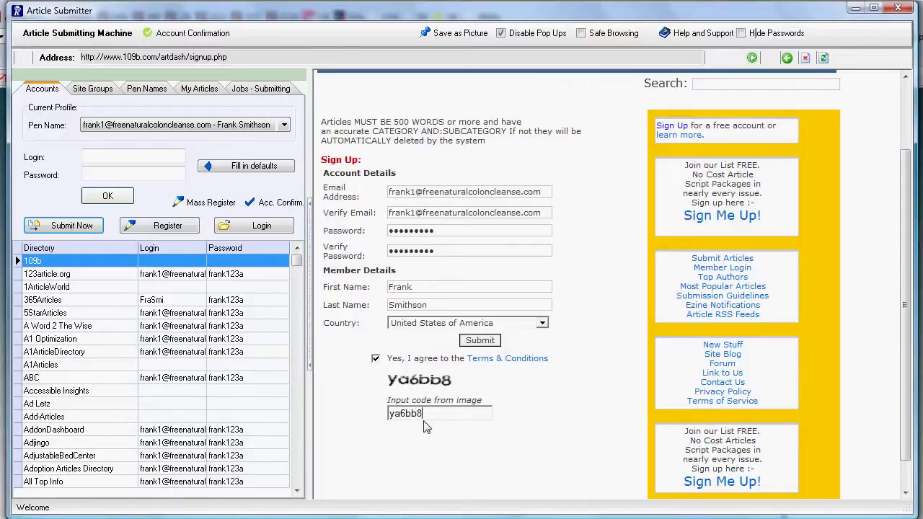
click(476, 340)
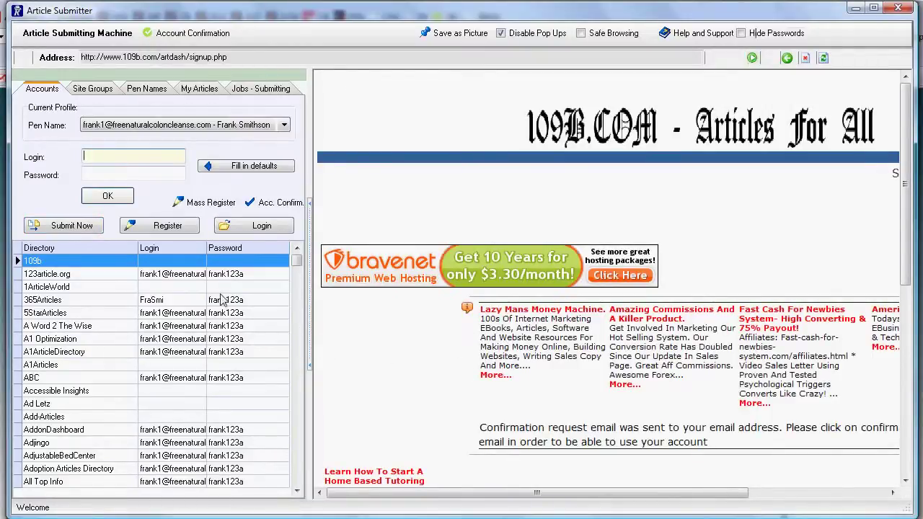
click(245, 166)
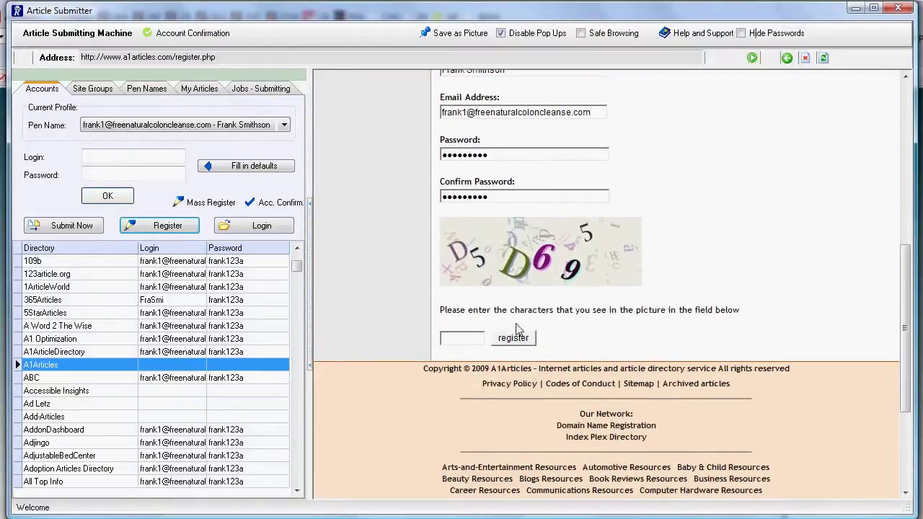
Register on A1Articles with verification code D5D and store its default login and password
click(457, 333)
text(D5D695)
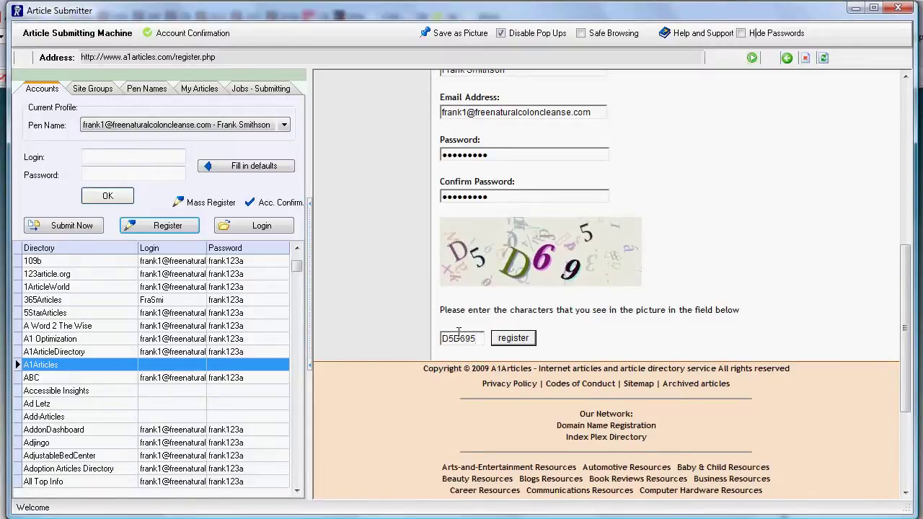
click(511, 344)
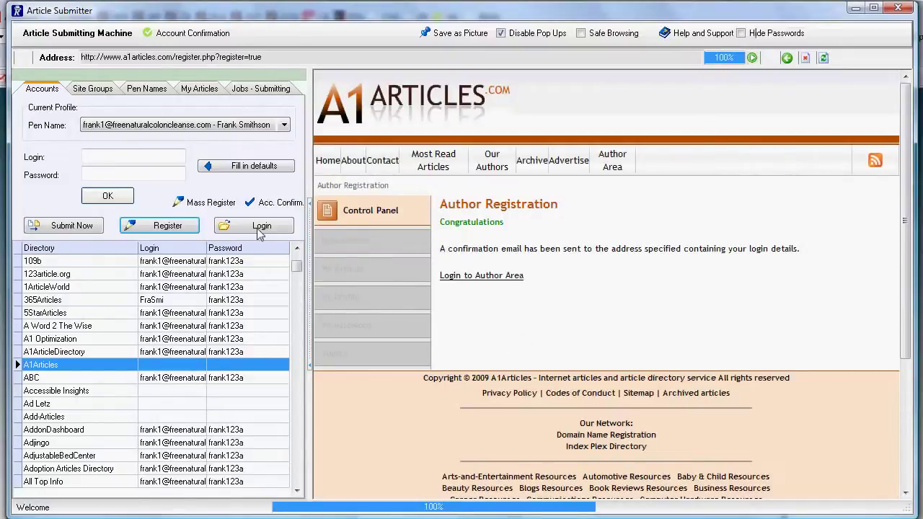
click(261, 167)
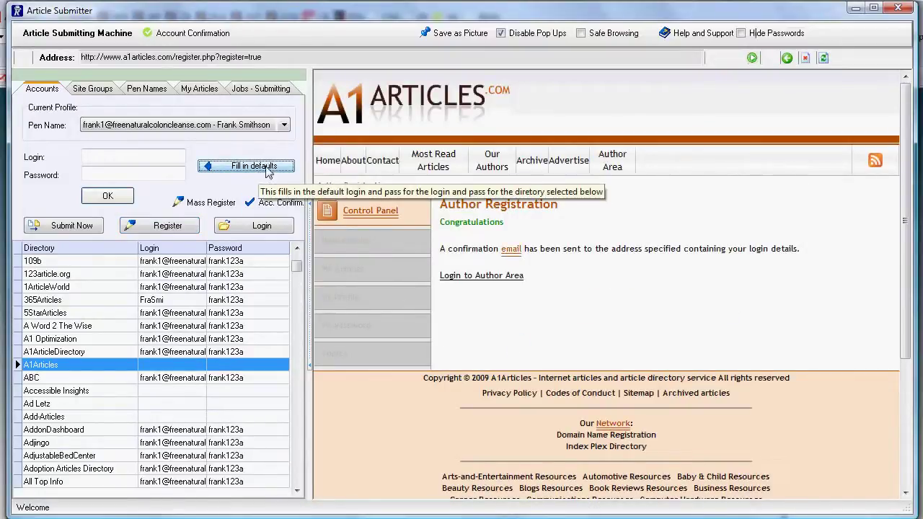
click(246, 168)
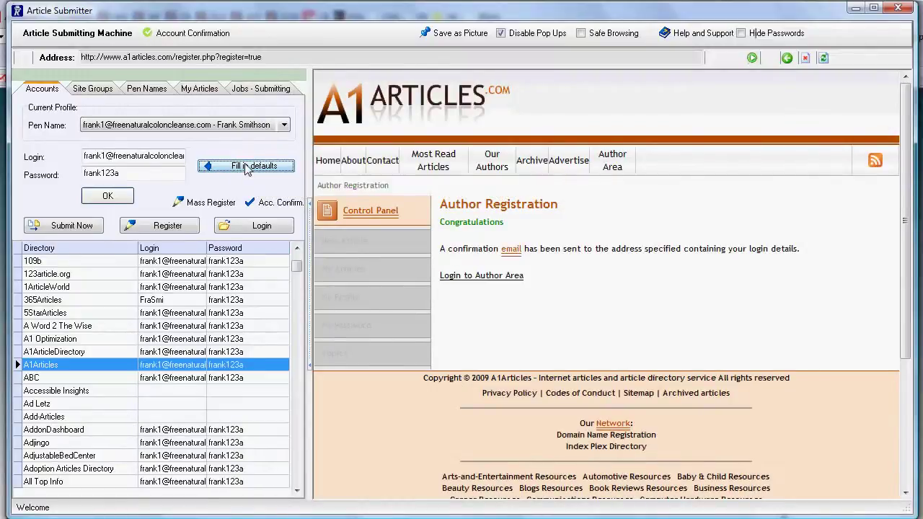
Load signup pages for Accessible Insights, Add-Articles (defaced) and then Altrana
click(207, 394)
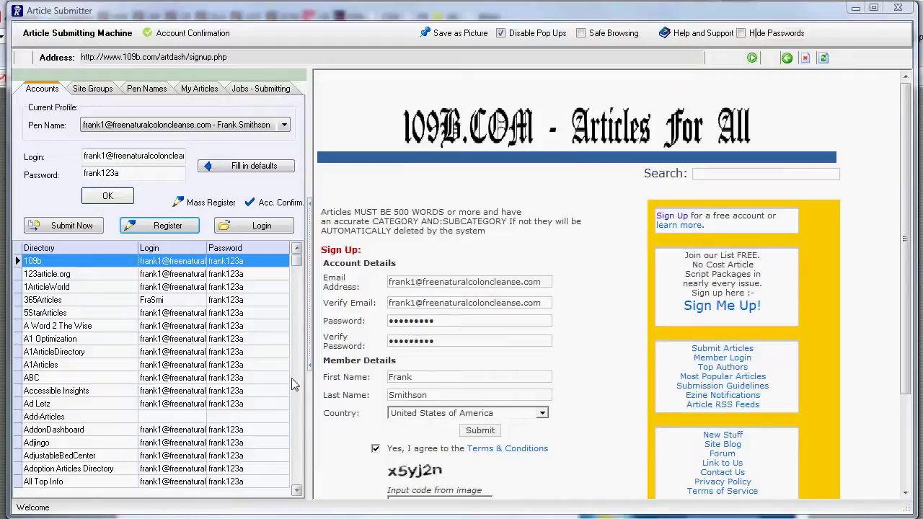
click(159, 418)
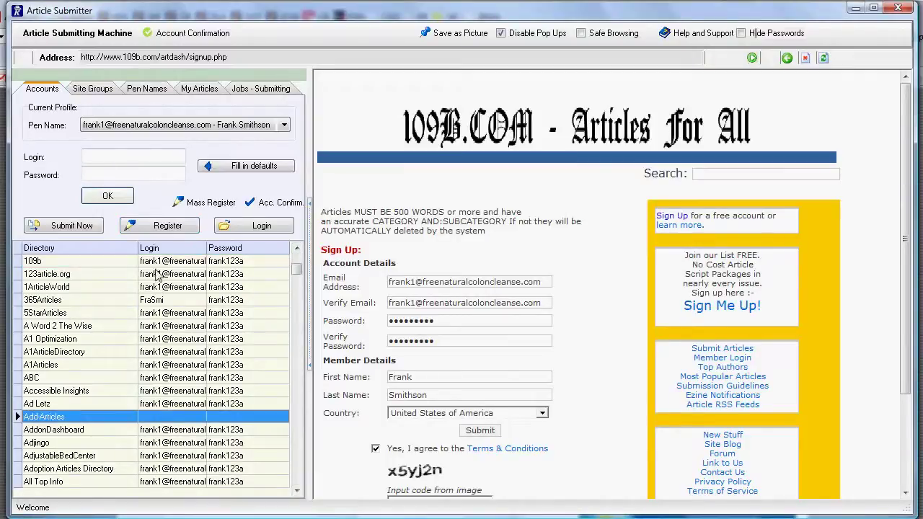
click(167, 225)
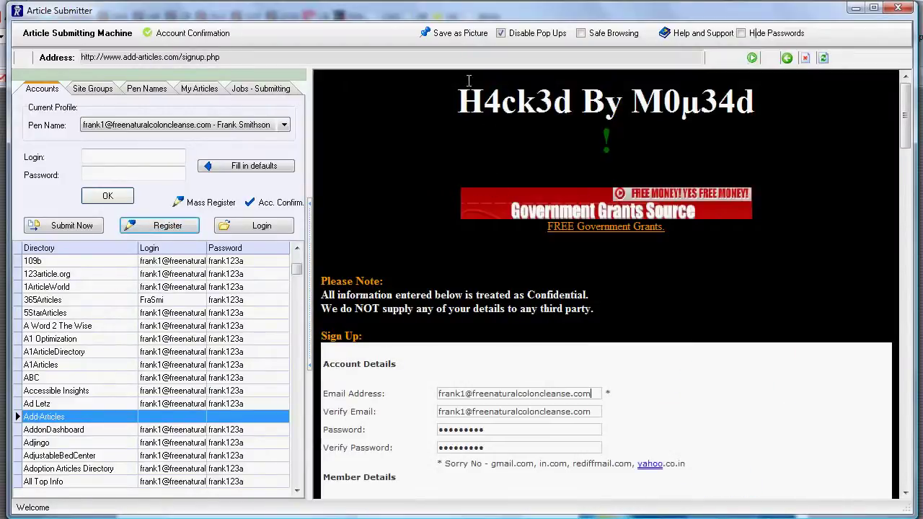
drag(457, 102, 798, 84)
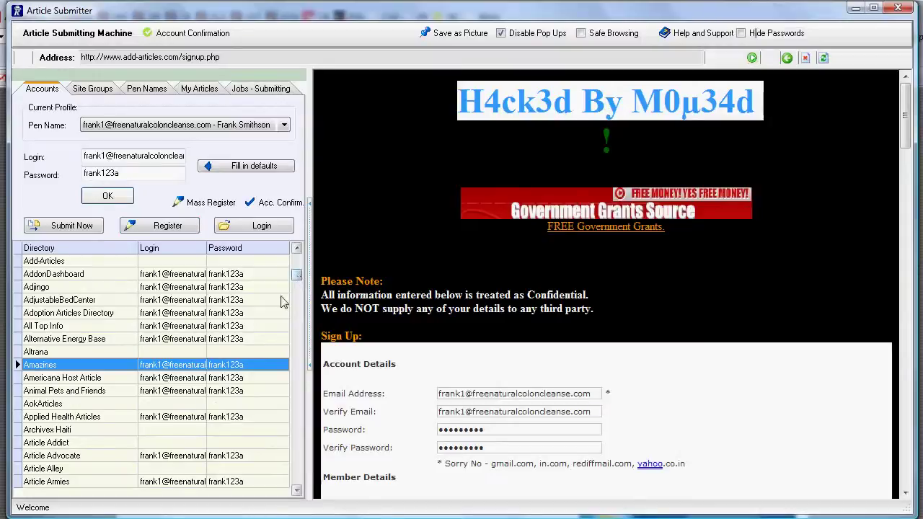
click(223, 351)
click(167, 225)
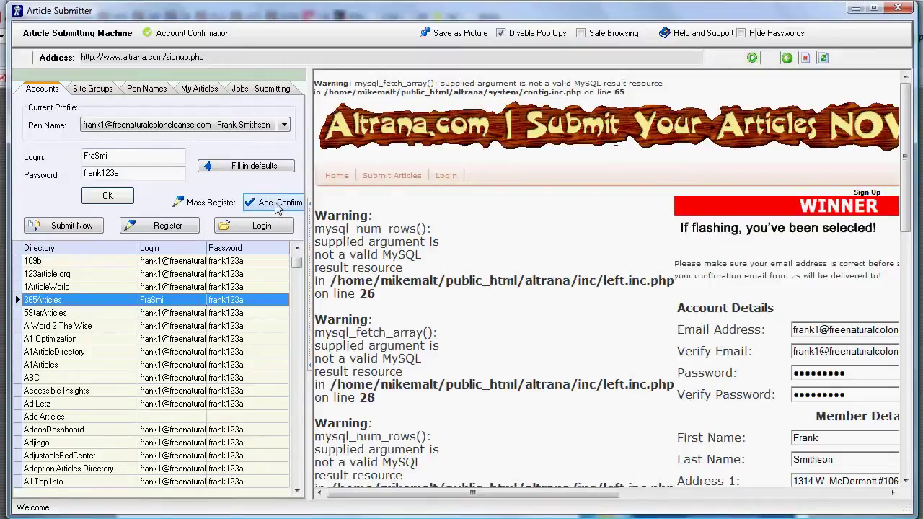
In Account Confirmer, verify the incoming mail server settings succeed
key(alt+Tab)
key(alt+Tab)
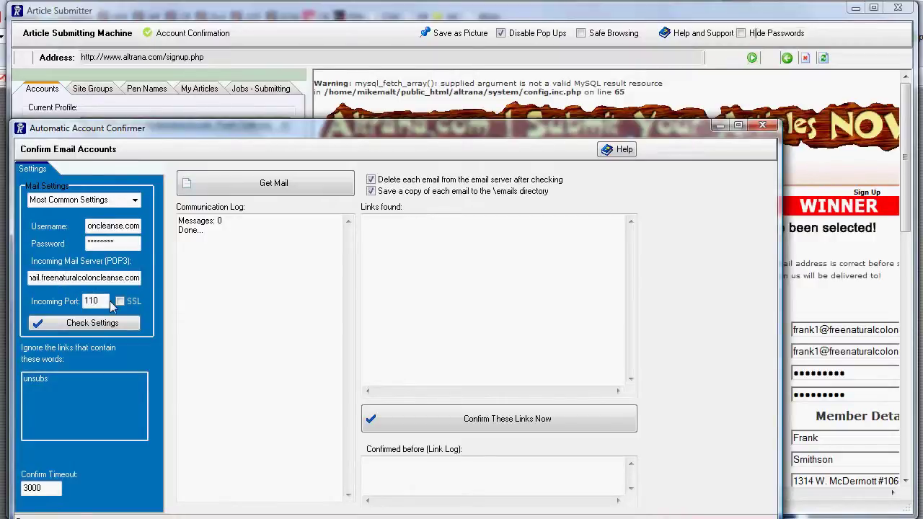
click(100, 323)
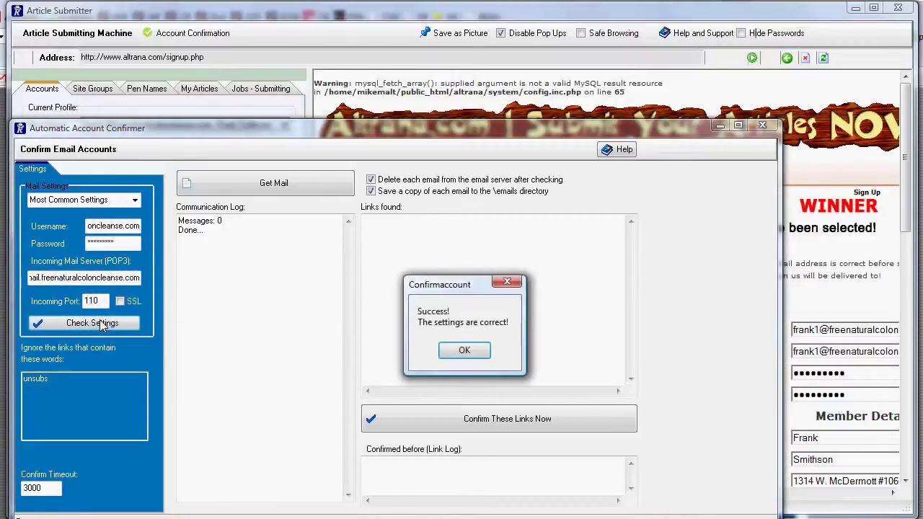
click(465, 351)
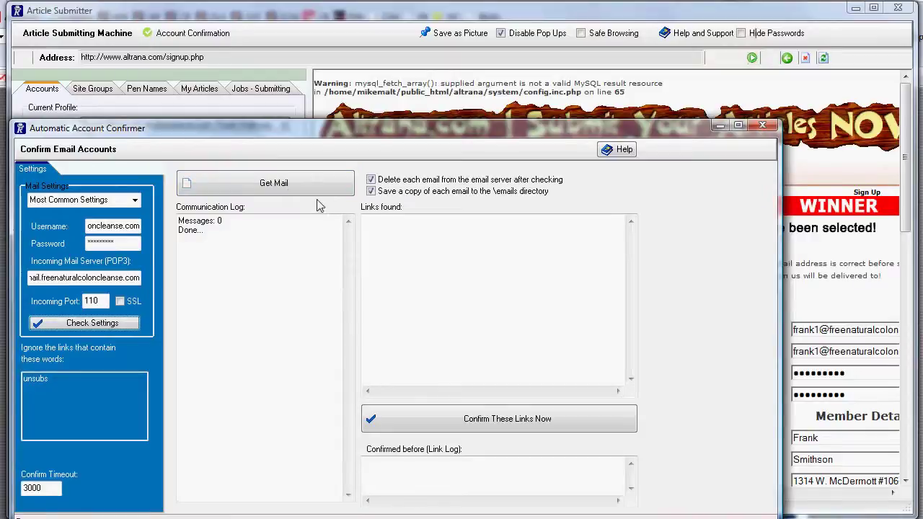
Download 148 confirmation emails without deleting them from the server, then confirm the 197 activation links
click(371, 181)
click(277, 184)
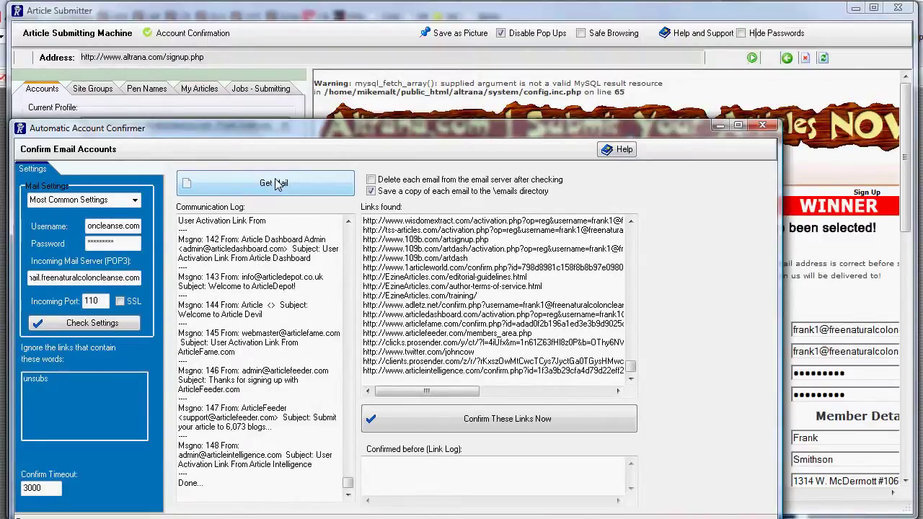
click(487, 423)
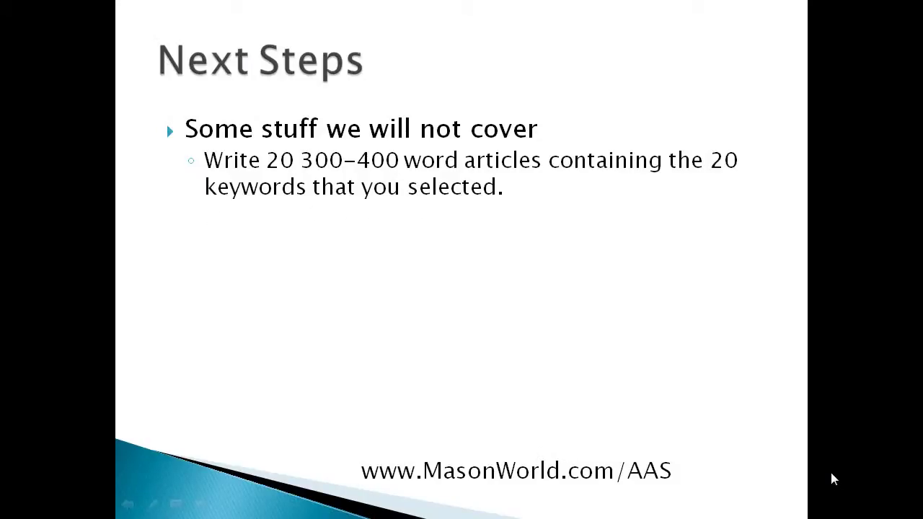
Reveal the resource box and article-submission bullets, then advance to the 'Do this now…' slide
key(space)
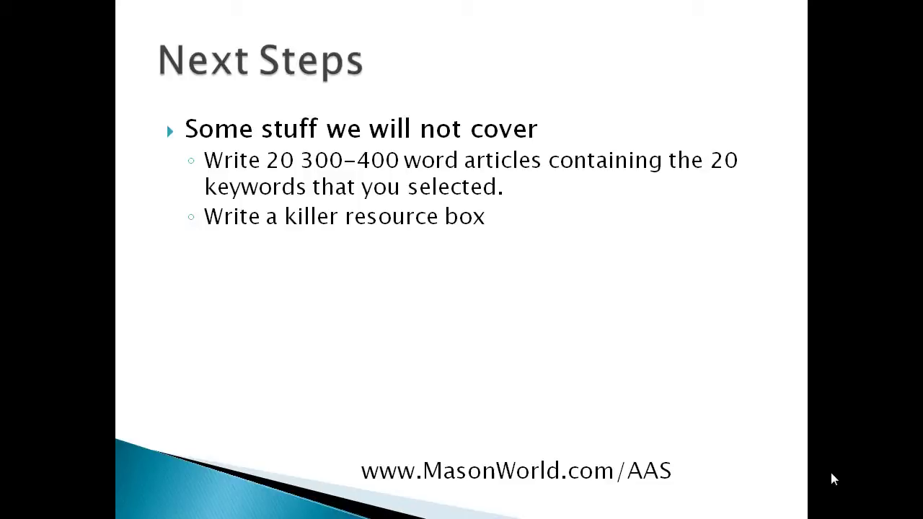
key(space)
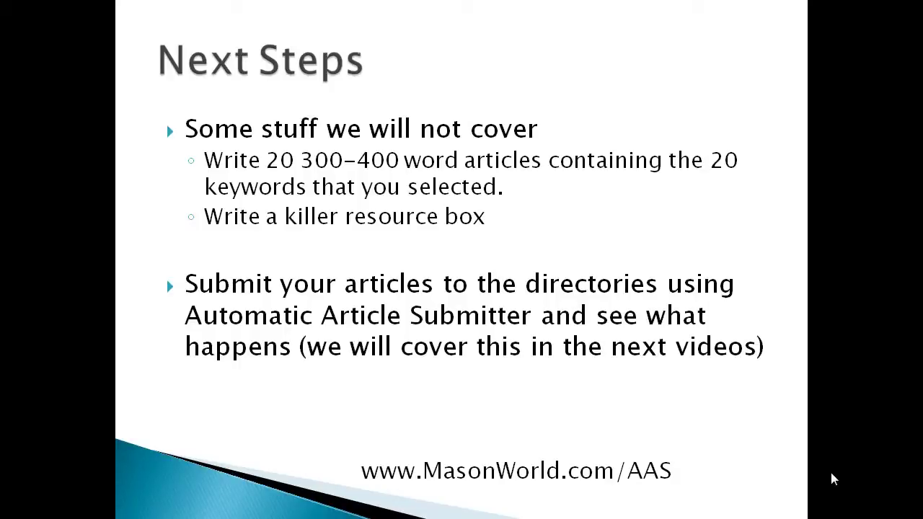
key(space)
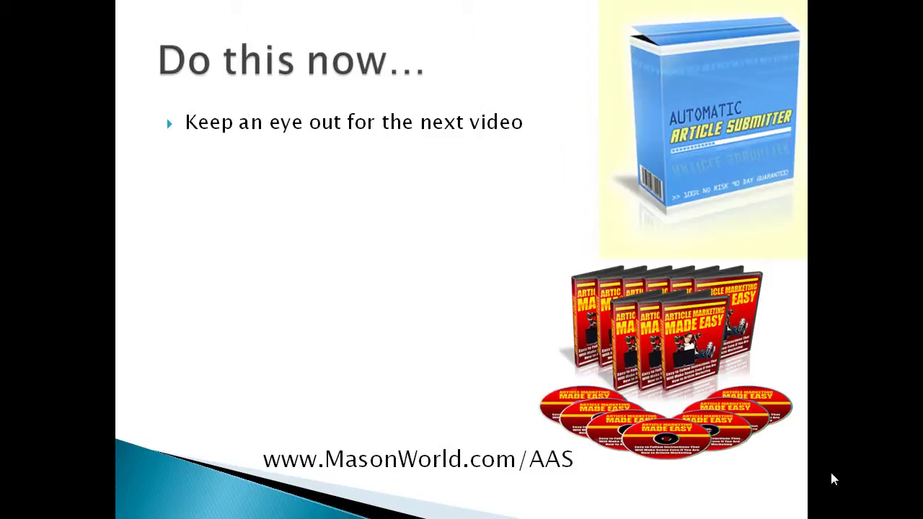